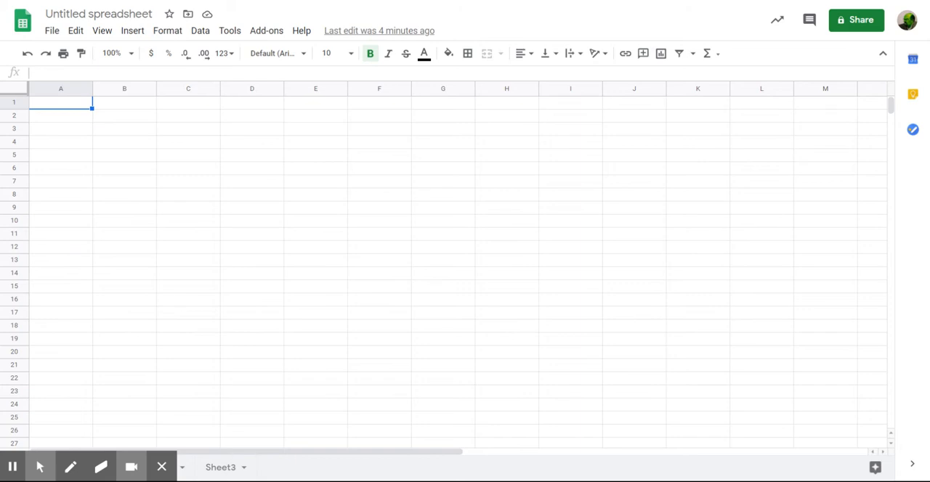
mouse_move(19, 469)
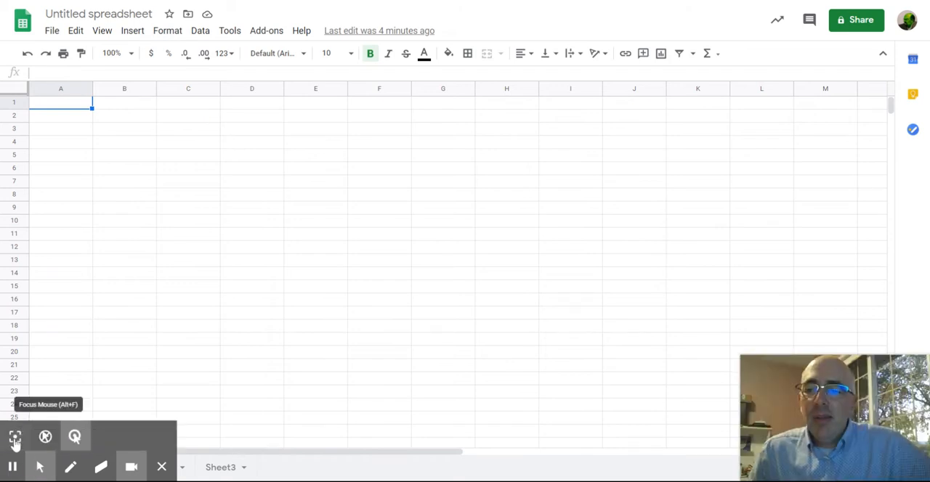
click(15, 438)
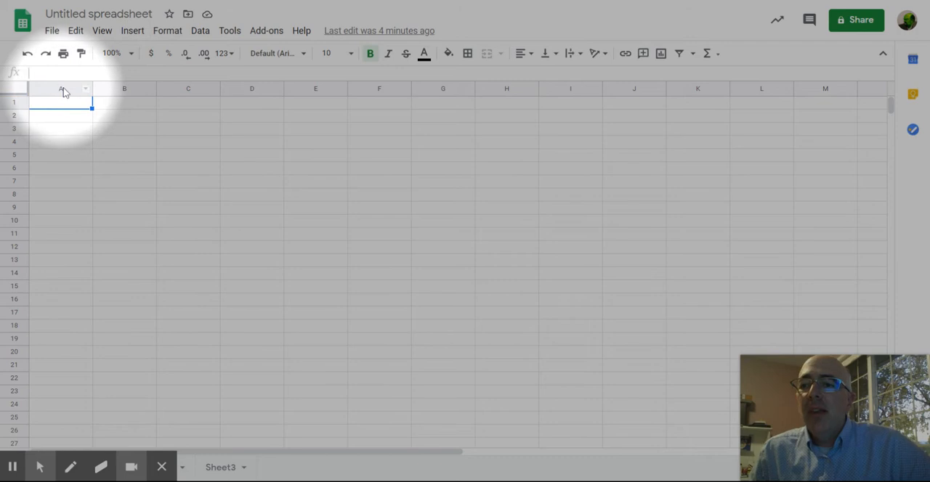
Step: Select columns A through E one after another to show how the vertical columns are lettered
click(61, 90)
click(131, 88)
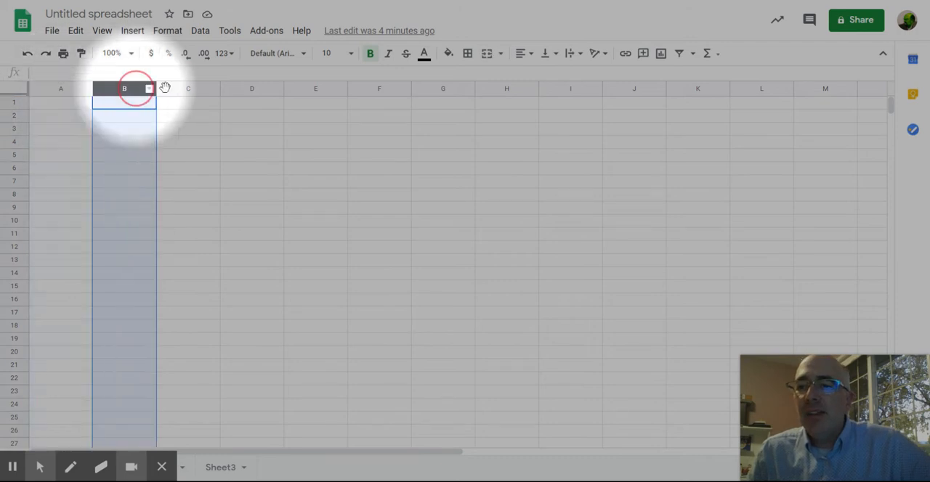
click(191, 90)
click(249, 93)
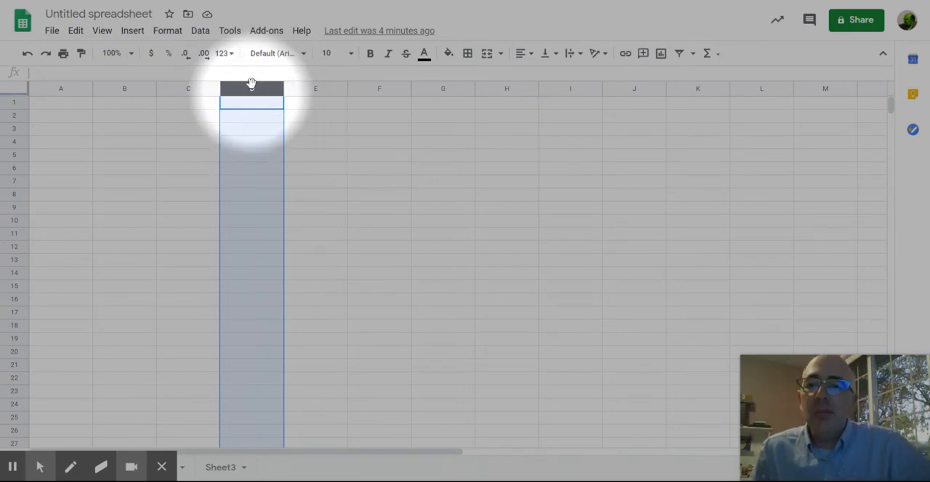
click(313, 91)
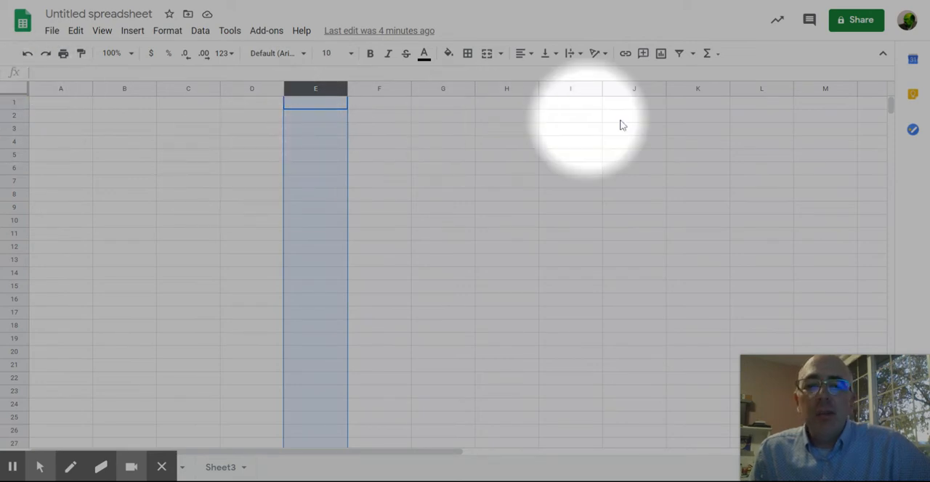
Step: Select individual rows among rows 1 to 5 to show how the horizontal rows are numbered
click(16, 106)
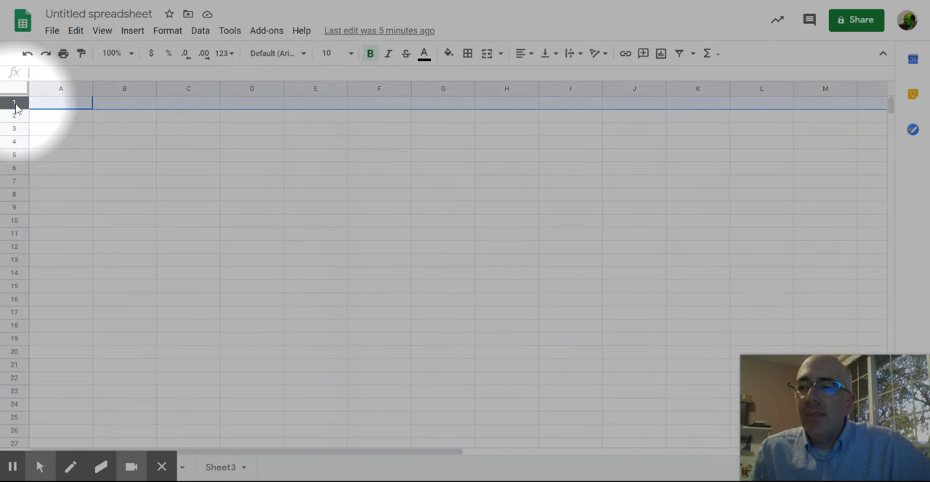
click(16, 121)
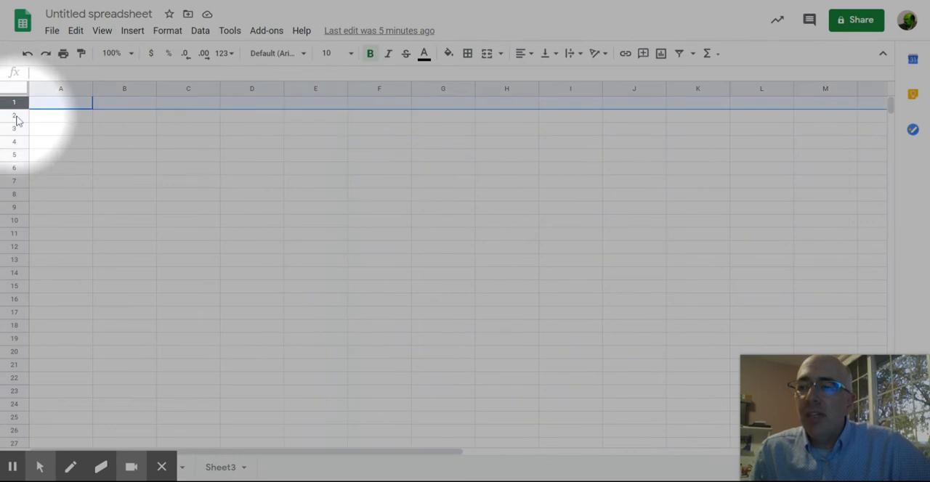
click(14, 116)
click(14, 130)
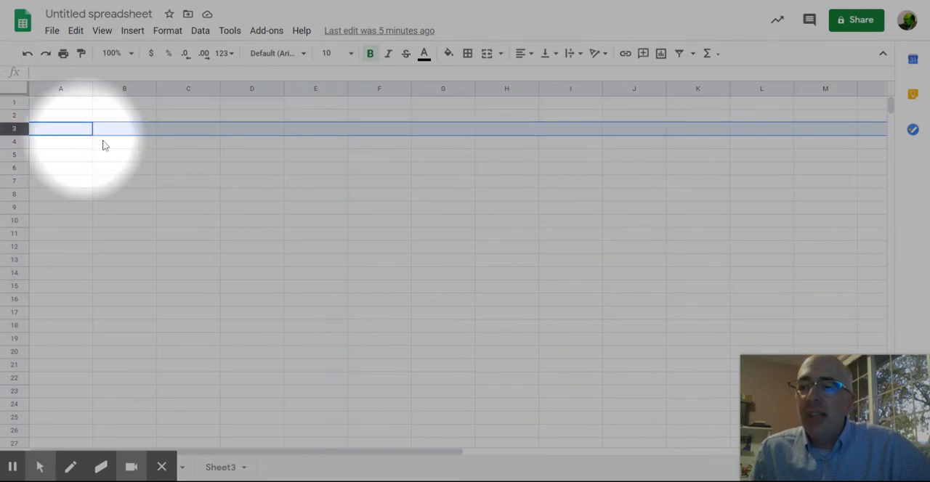
click(15, 155)
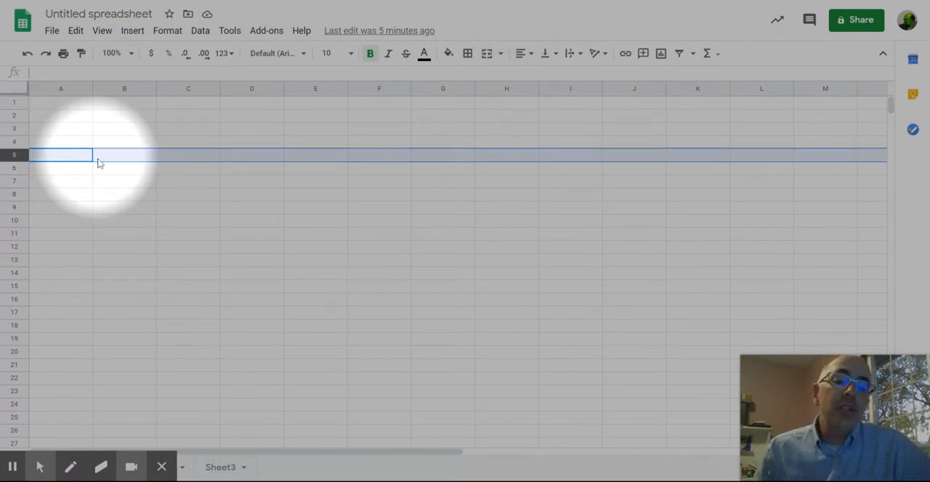
Step: Select the single cells B5 and C7, the block B3:C8, and finally cell C3
click(146, 157)
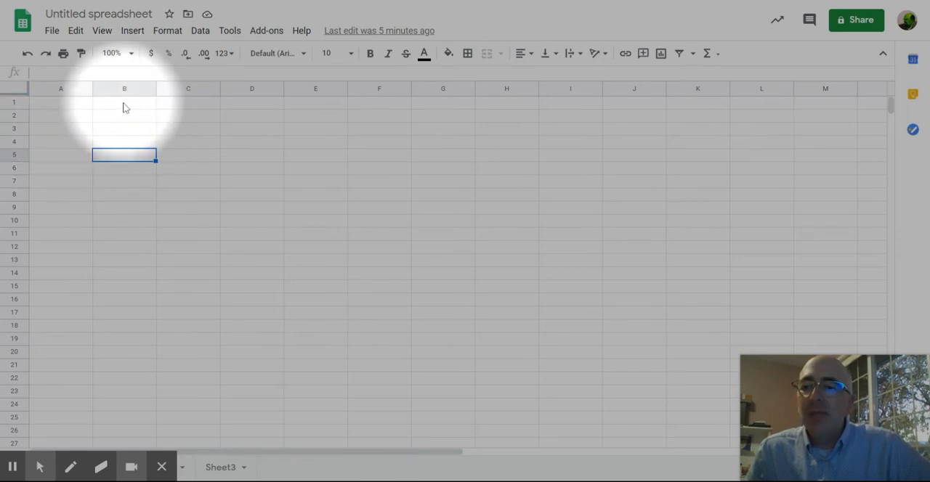
click(202, 183)
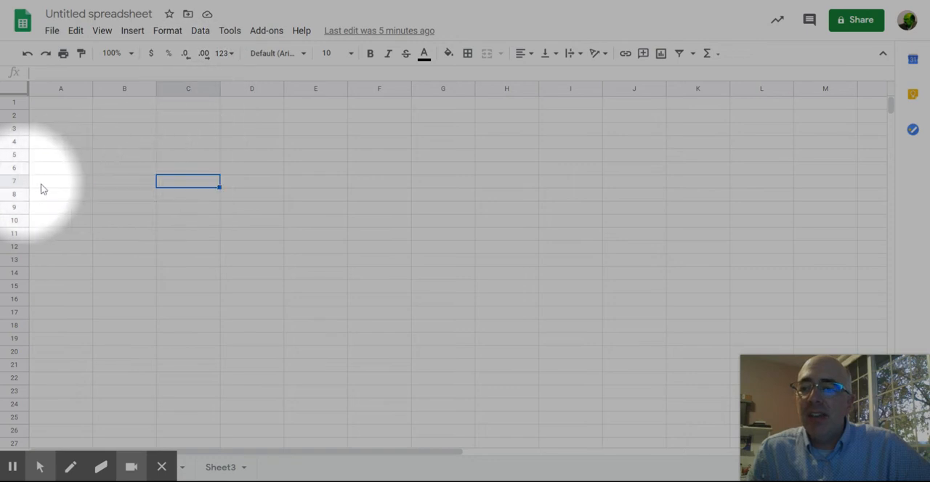
drag(124, 129, 186, 200)
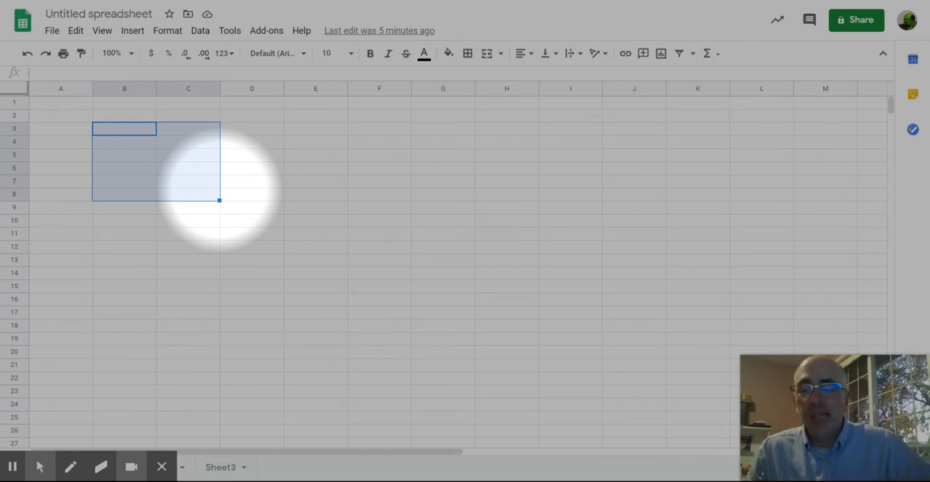
click(167, 129)
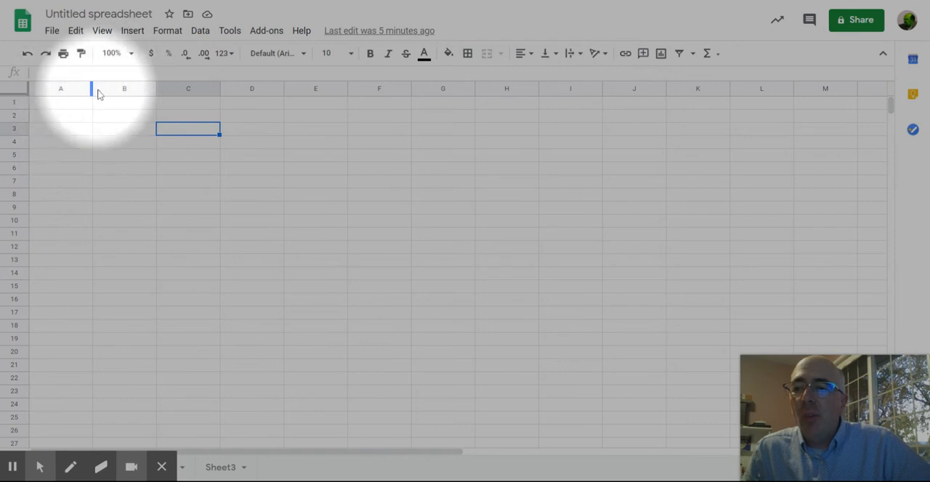
Step: Resize column A, first making it much wider and then narrowing it to slightly wider than its neighbours
drag(92, 88, 182, 96)
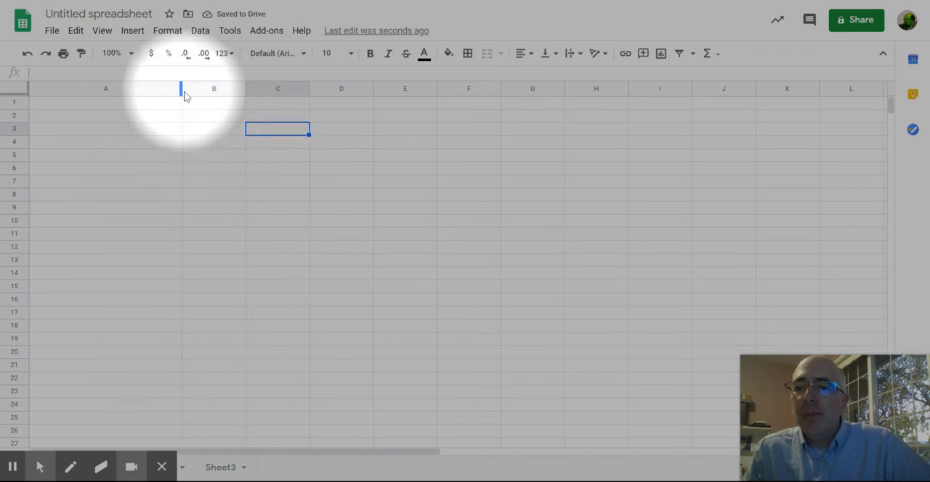
drag(181, 88, 111, 89)
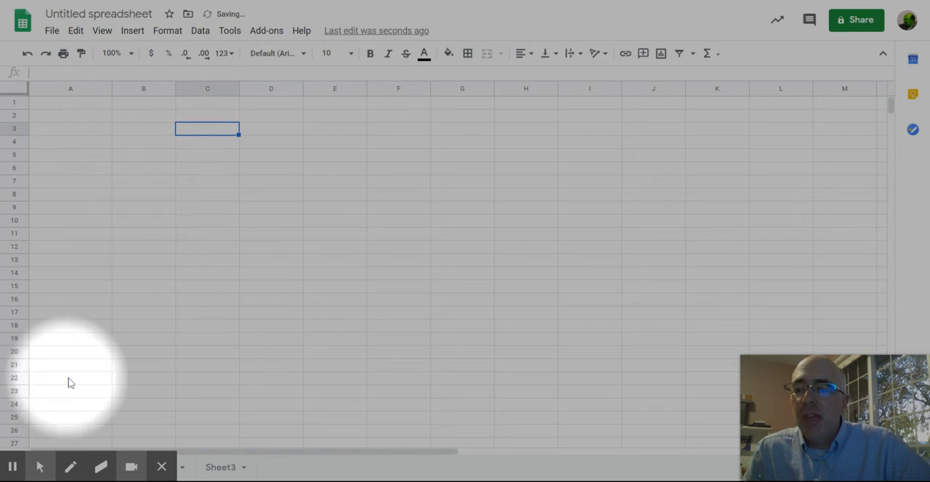
Step: Delete the empty rows 1 to 36 above the Finkbeiner's General Store table
scroll(116, 290, down, 5)
scroll(112, 290, up, 2)
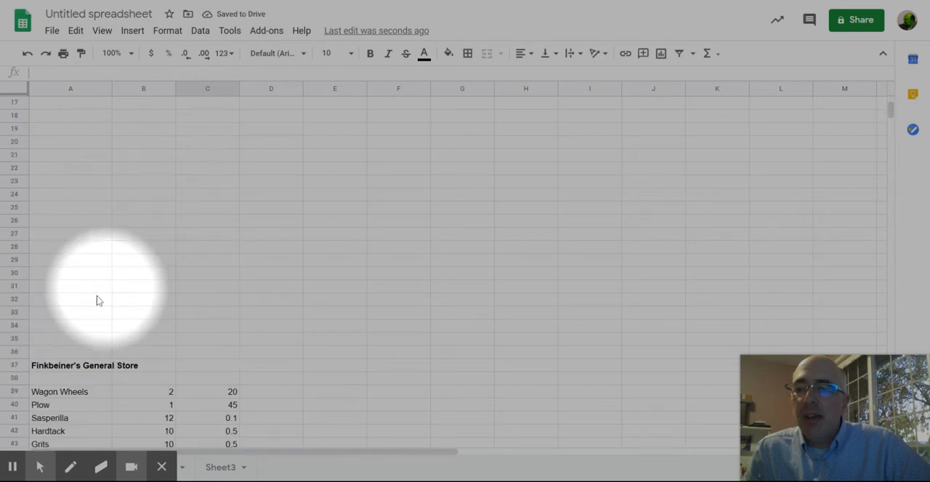
drag(14, 352, 12, 106)
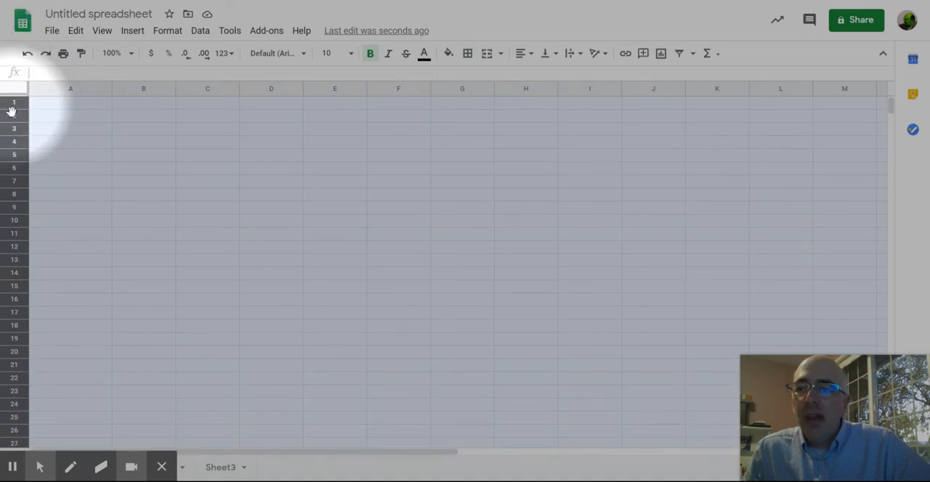
right_click(12, 110)
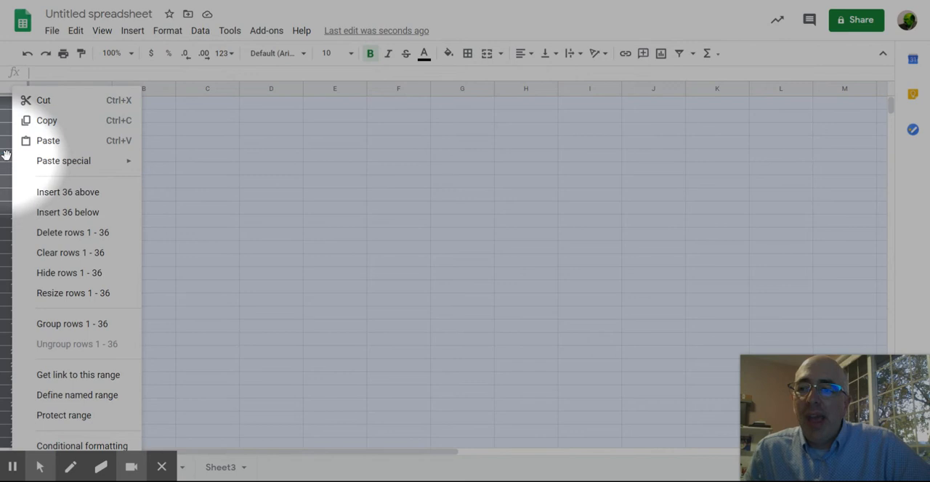
click(81, 240)
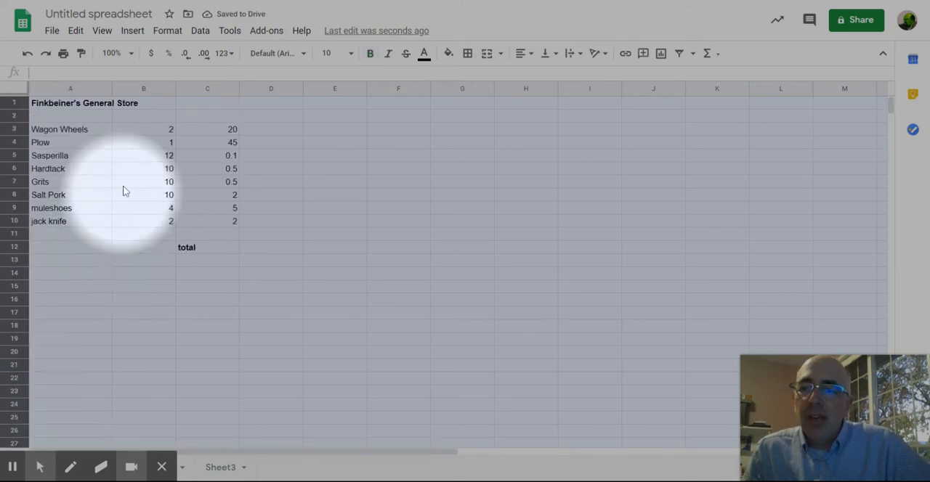
Step: Format the item prices in C3:C10 as currency
click(123, 186)
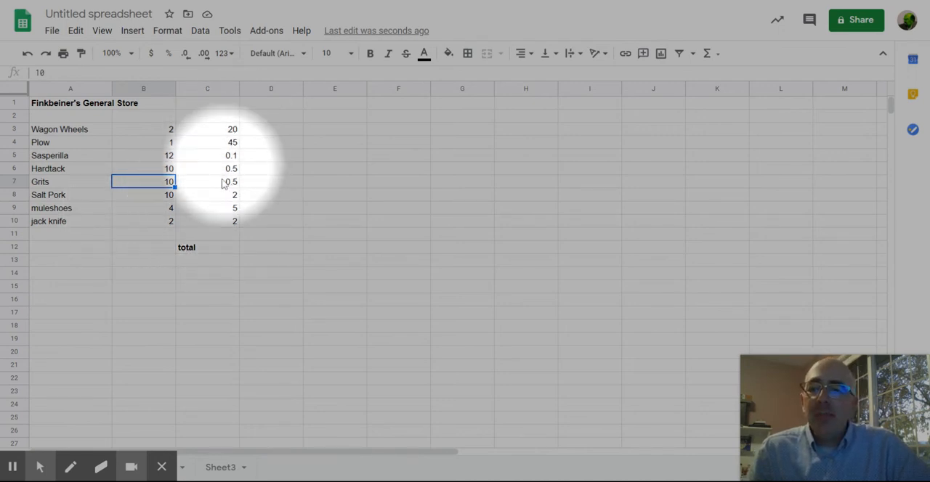
drag(212, 130, 221, 225)
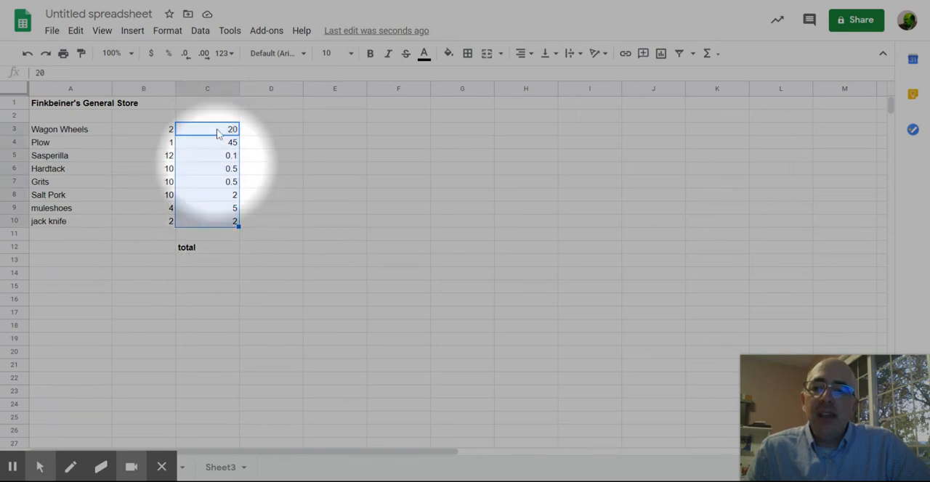
click(152, 57)
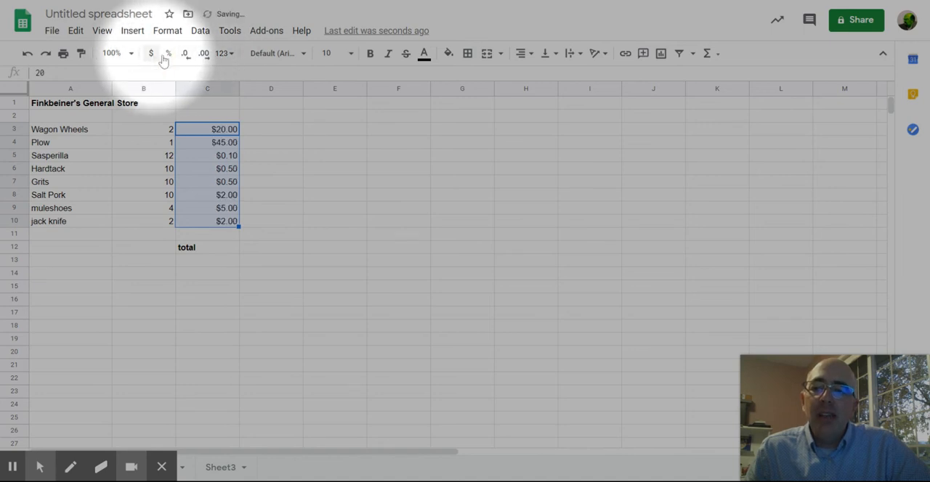
Step: Enter the line totals as plain numbers, 40 in D3 for Wagon Wheels and 45 in D4 for Plow
click(260, 133)
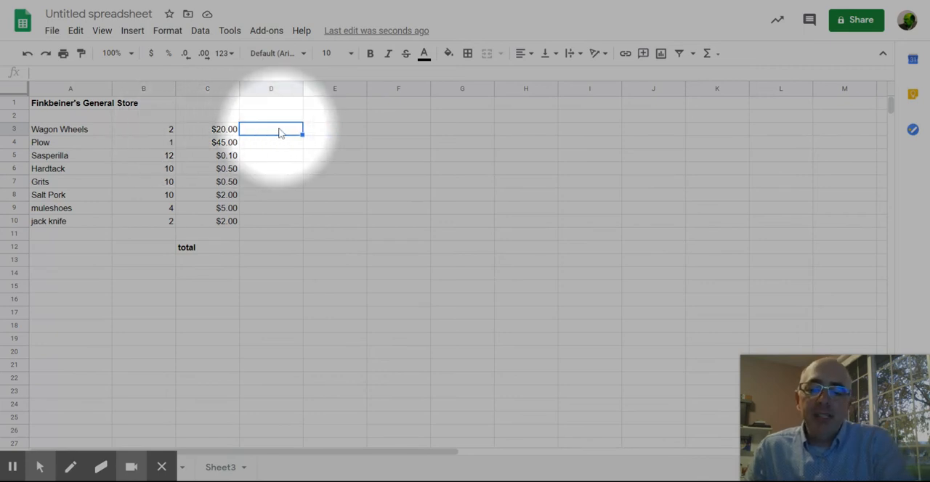
key(Return)
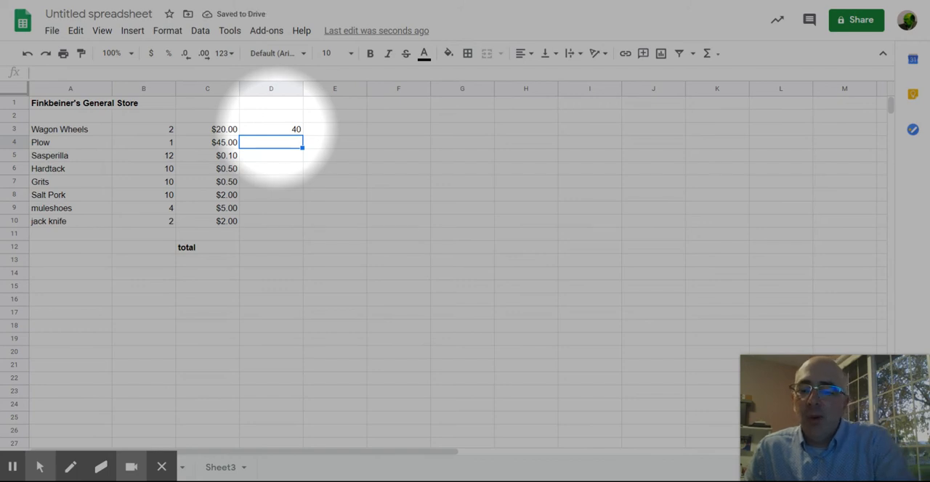
key(Return)
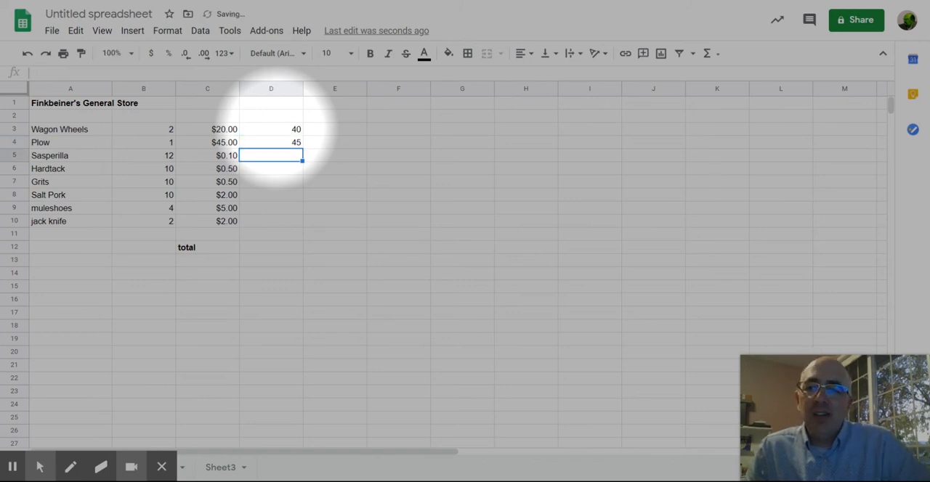
Step: Change the Wagon Wheels quantity in B3 to 3 and the Plow quantity in B4 to 0
click(158, 130)
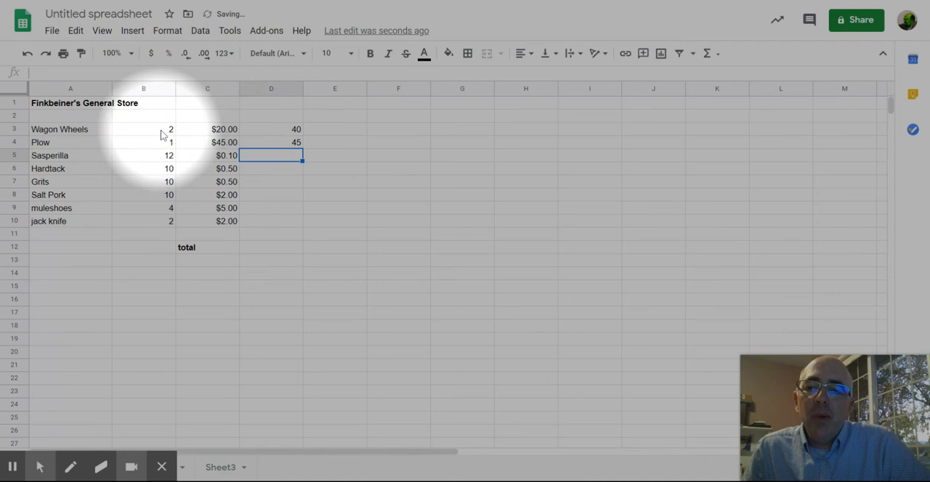
text(3)
key(Return)
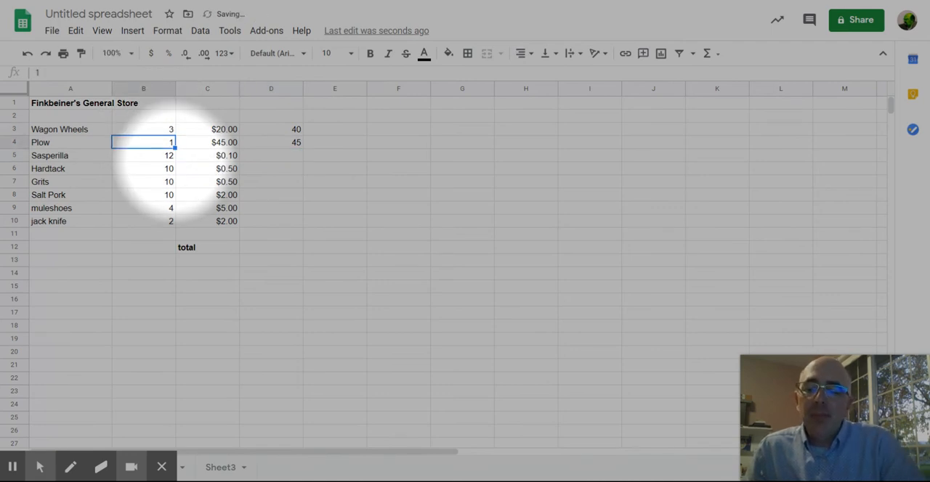
text(0)
click(322, 157)
Step: Clear the typed totals in D3:D4 and calculate the Wagon Wheels total in D3 with the formula =C3*B3
drag(298, 130, 297, 148)
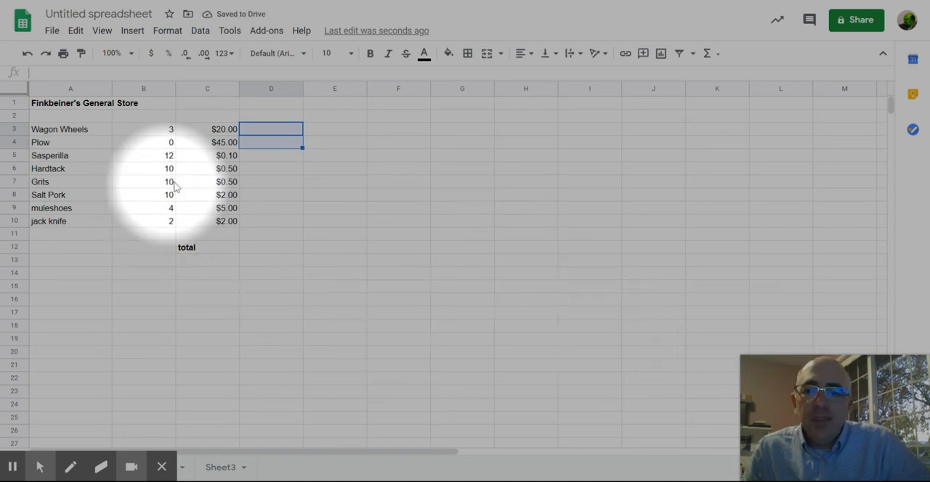
click(263, 132)
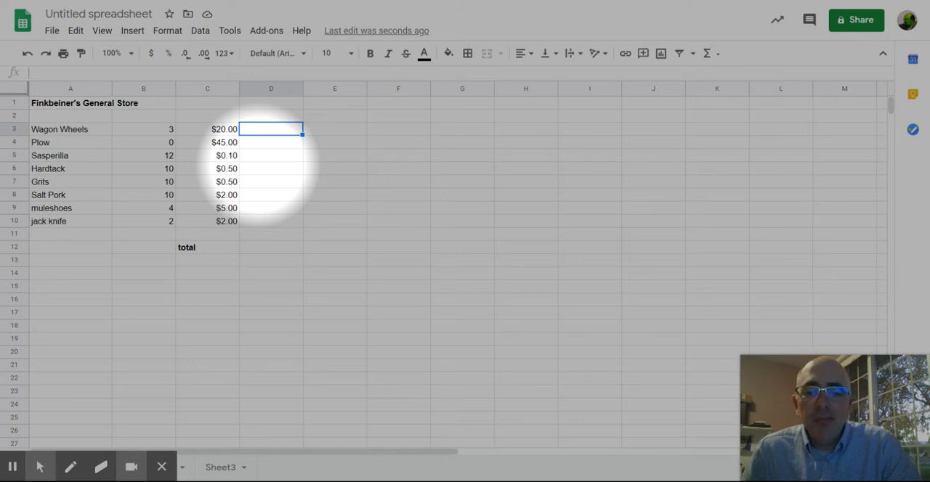
text(=)
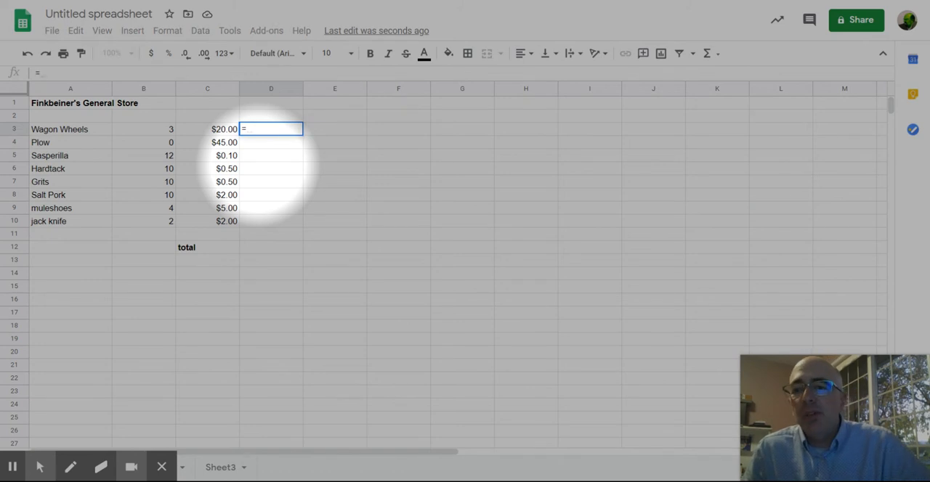
click(220, 132)
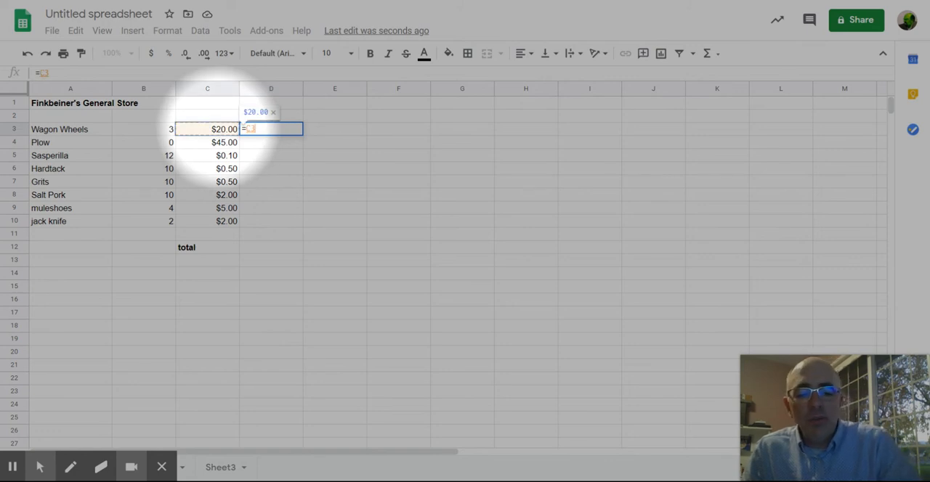
text(*)
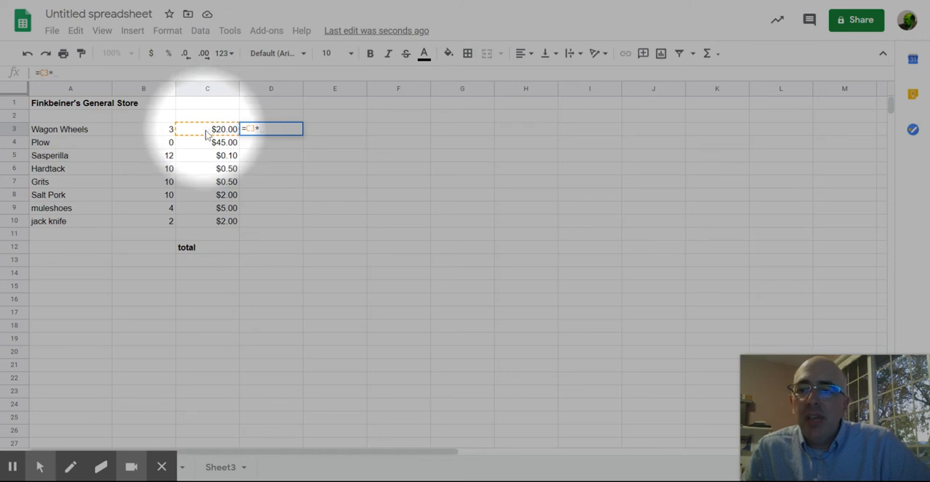
drag(260, 128, 256, 129)
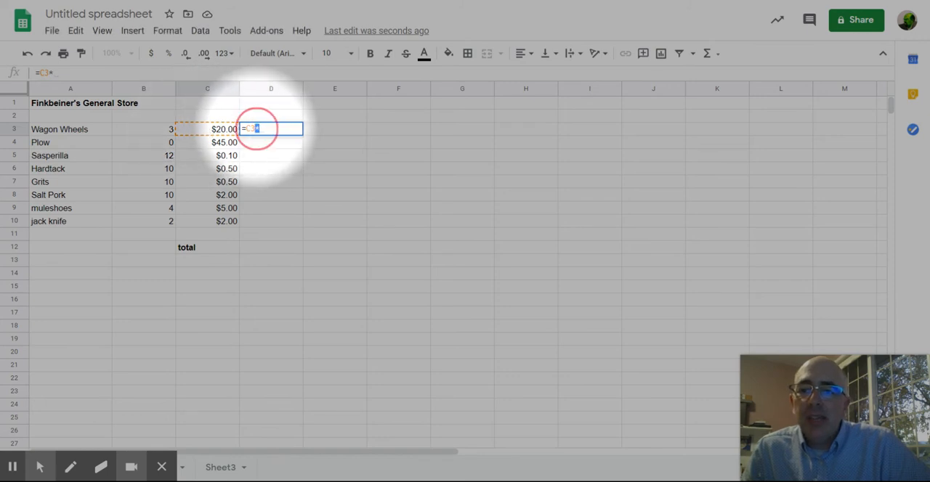
click(262, 131)
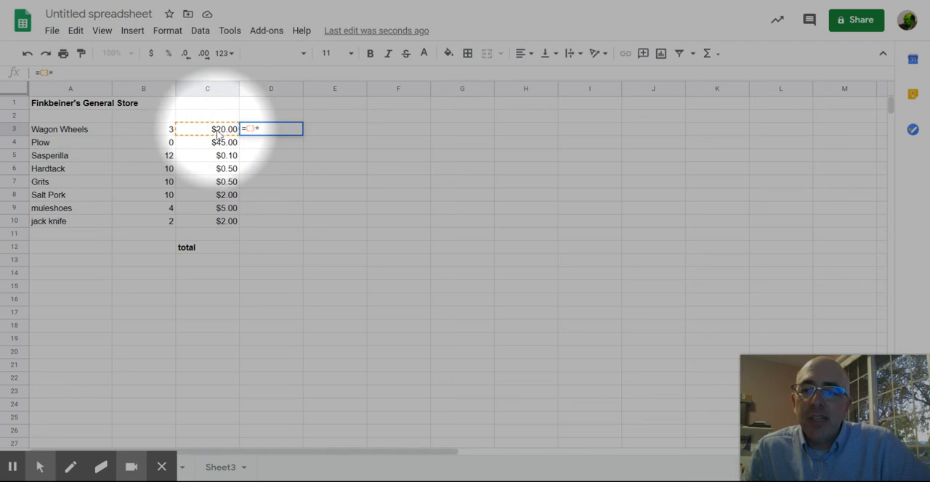
click(160, 129)
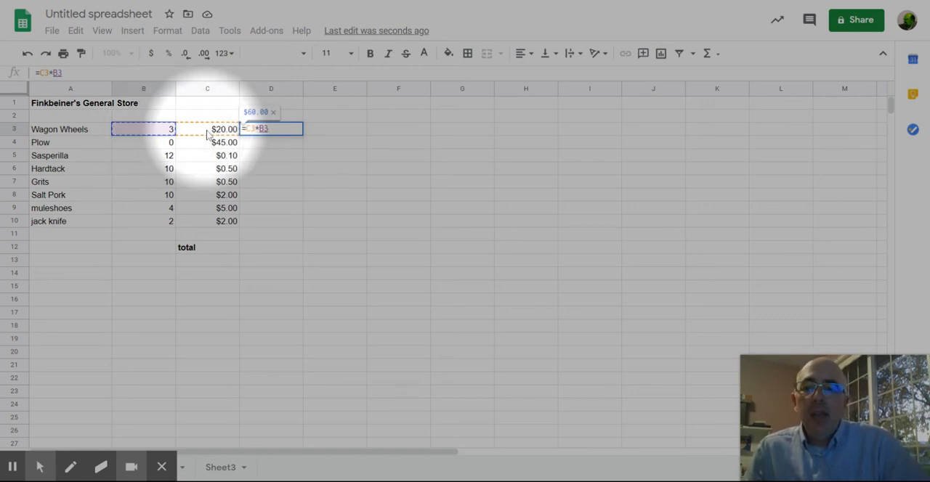
key(Return)
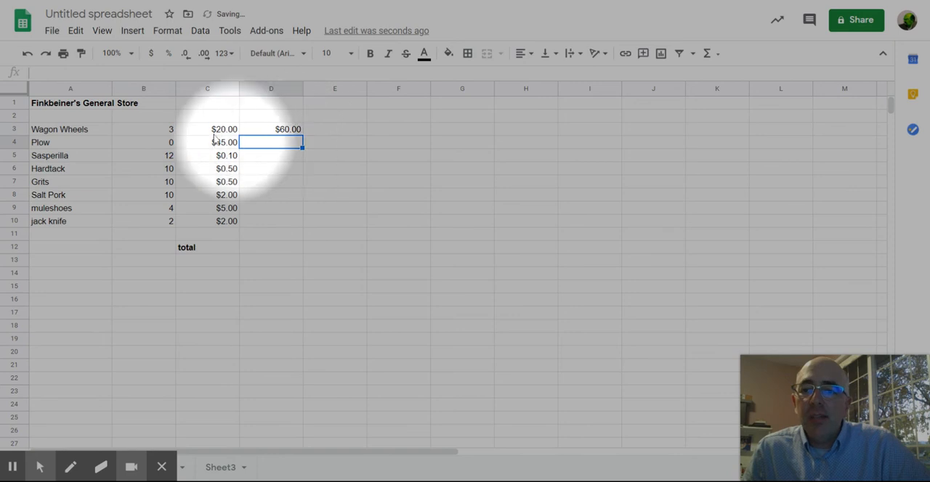
Step: Test the Wagon Wheels formula by setting the quantity in B3 to 4, and finally to 2
click(168, 130)
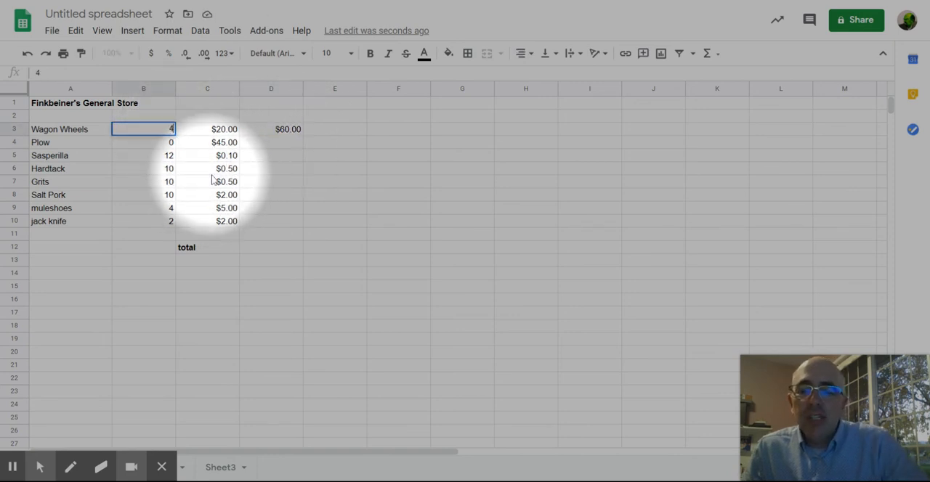
key(Return)
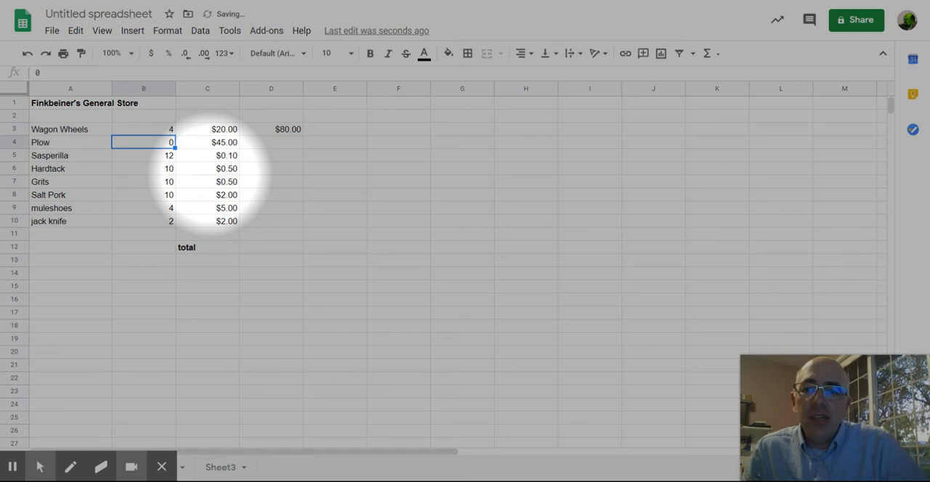
click(165, 131)
text(2)
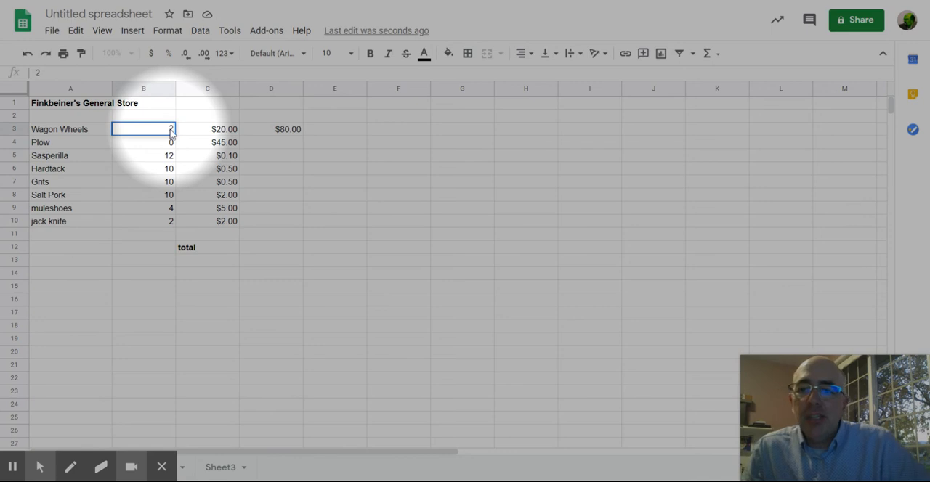
click(275, 136)
click(288, 145)
click(268, 132)
Step: Calculate the Plow total in D4 with the formula =B4*C4
click(264, 146)
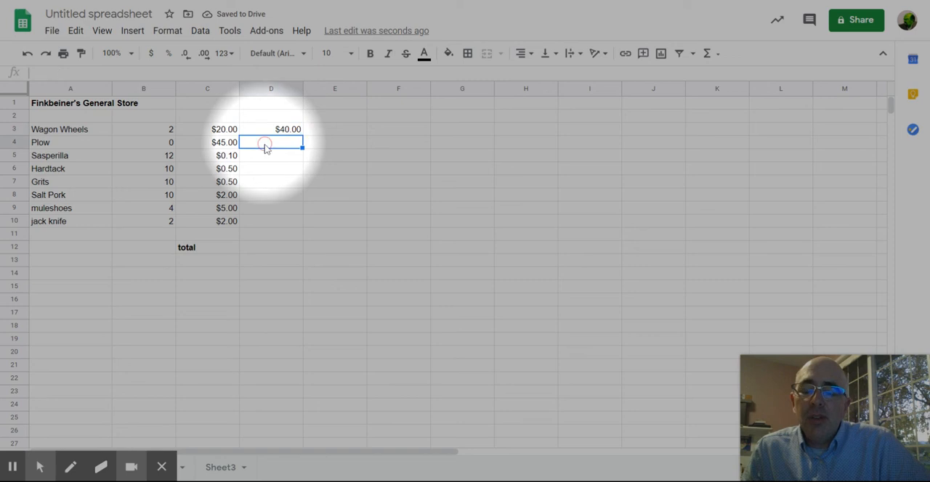
text(=)
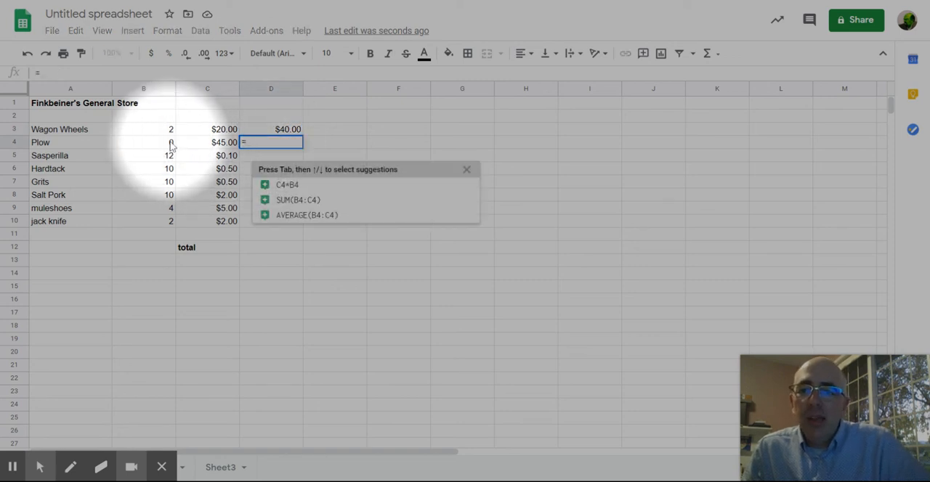
click(171, 144)
text(*)
click(211, 146)
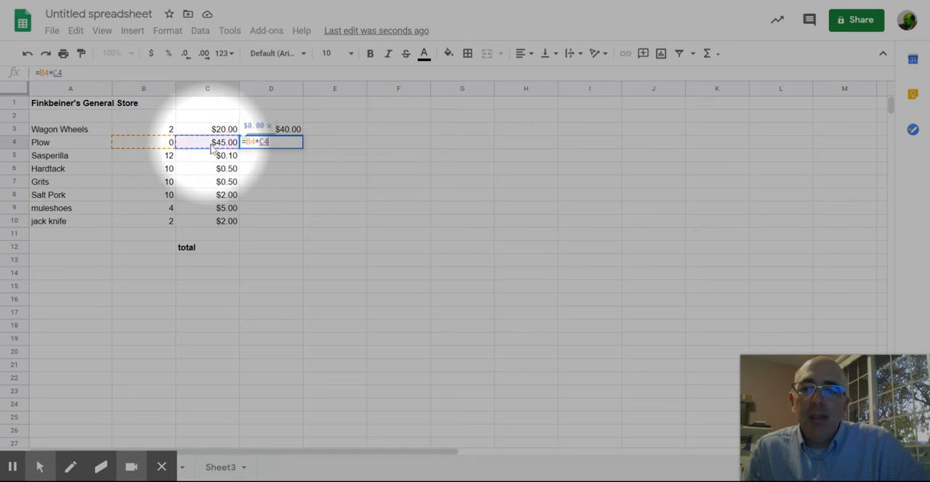
key(Return)
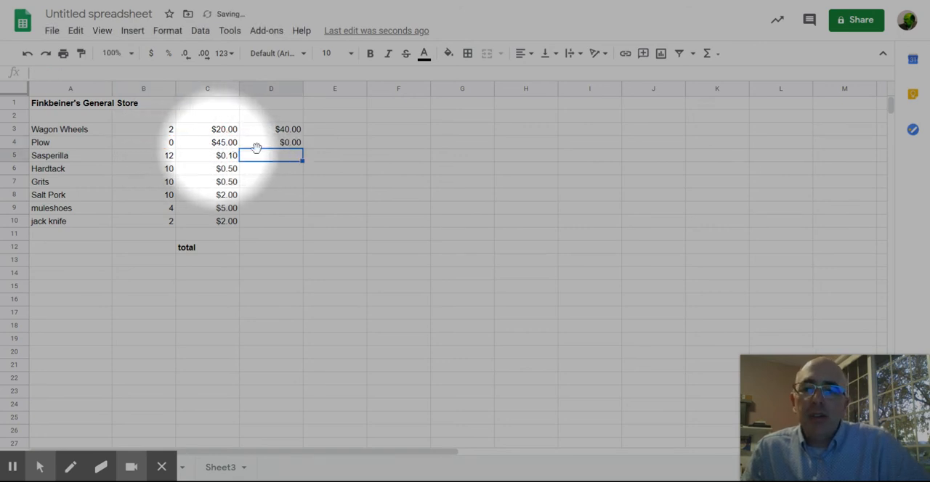
Step: Set the Plow quantity in B4 to 1
click(171, 143)
text(1)
key(Tab)
key(Tab)
key(Tab)
Step: Copy the Plow total formula from D4 into each of the cells D5 to D10, Sasperilla through jack knife
key(Left)
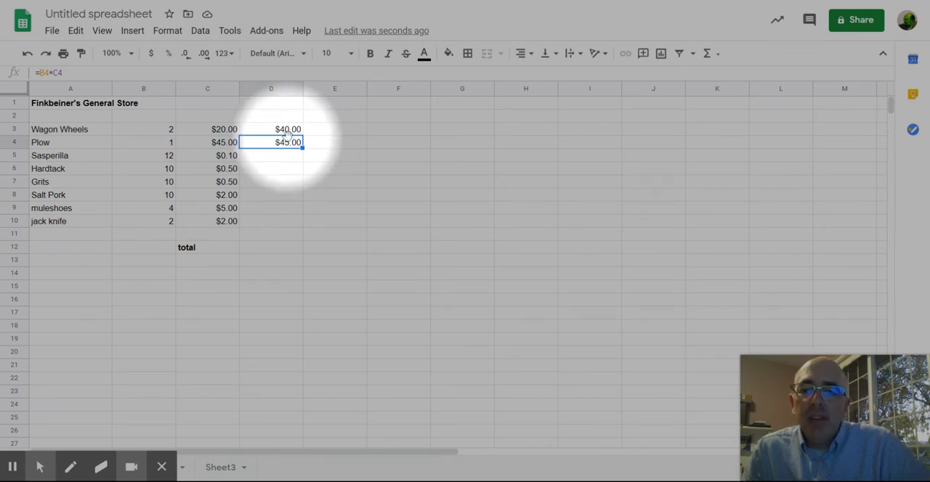
key(ctrl+c)
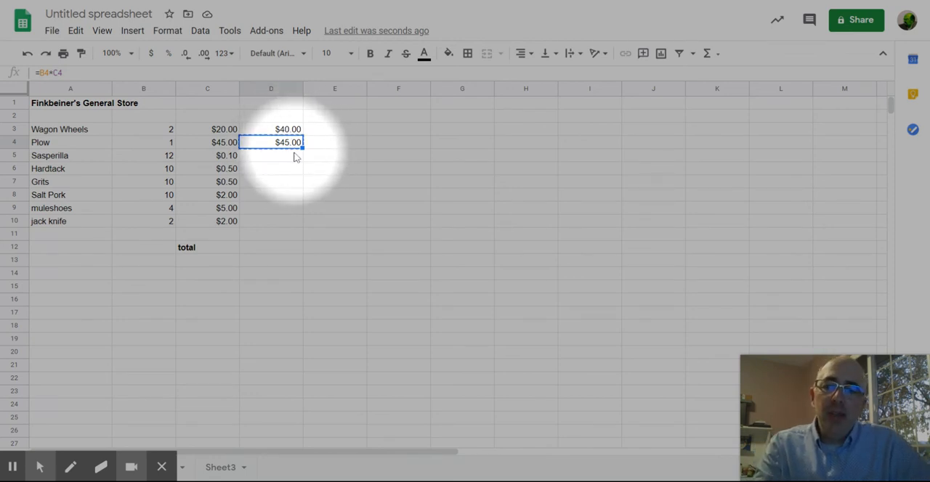
click(295, 157)
key(ctrl+v)
click(291, 170)
key(ctrl+v)
click(295, 183)
key(ctrl+v)
click(287, 196)
key(ctrl+v)
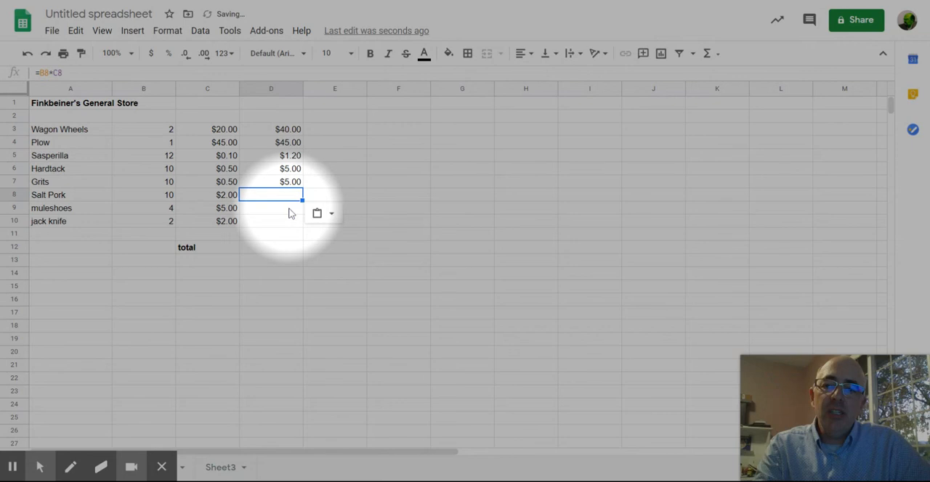
click(290, 208)
key(ctrl+v)
click(285, 222)
key(ctrl+v)
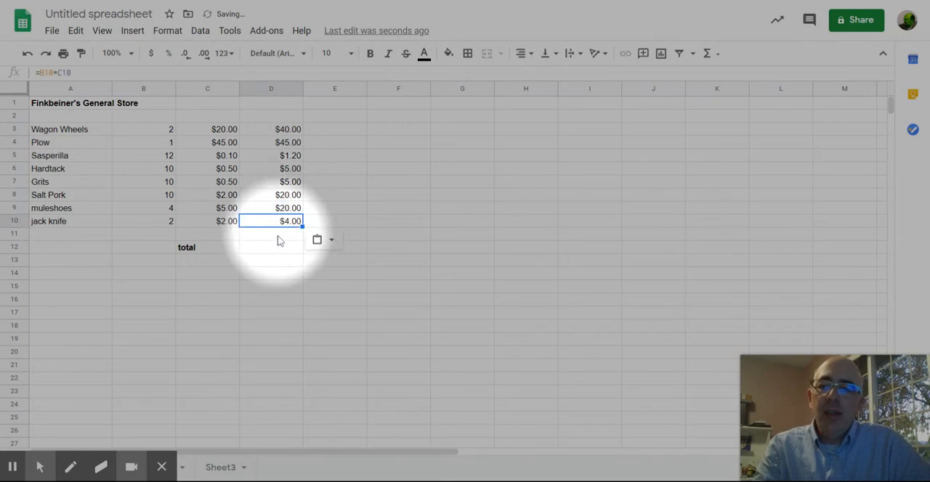
click(284, 234)
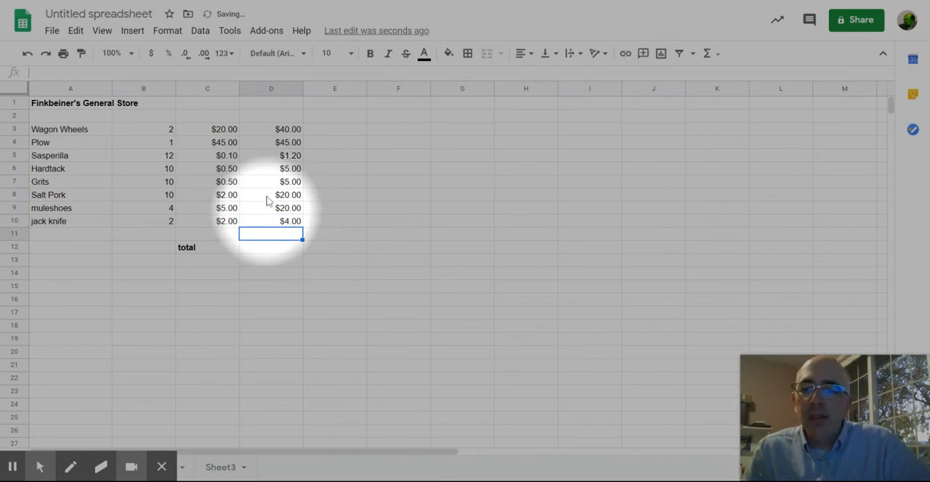
click(285, 249)
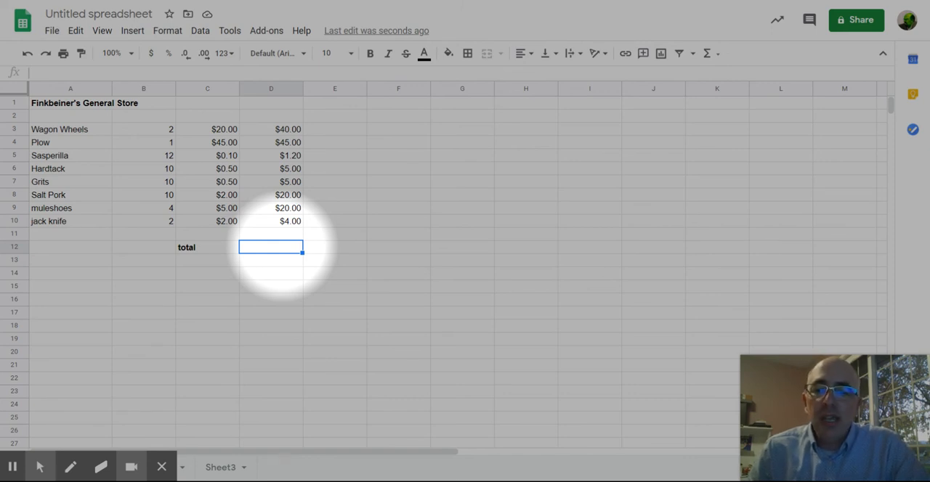
text(=)
click(294, 132)
text(+)
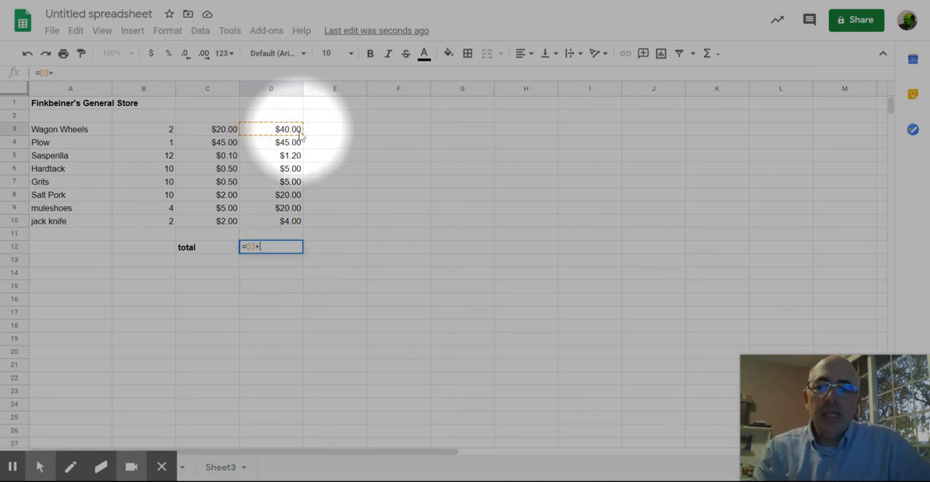
click(288, 146)
text(+)
click(291, 158)
key(BackSpace)
Step: Add up all the line totals in D12 beside the total label with the formula =sum(D3:D10)
text(=)
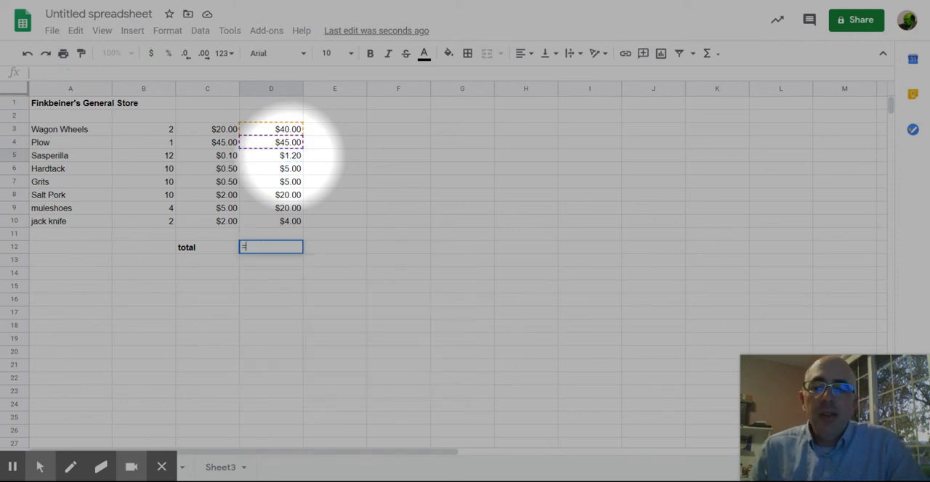
text(sum)
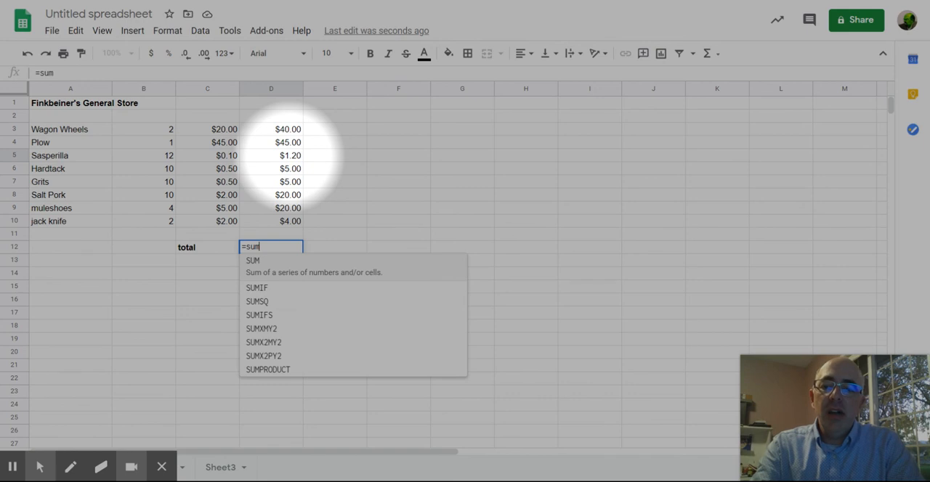
text(()
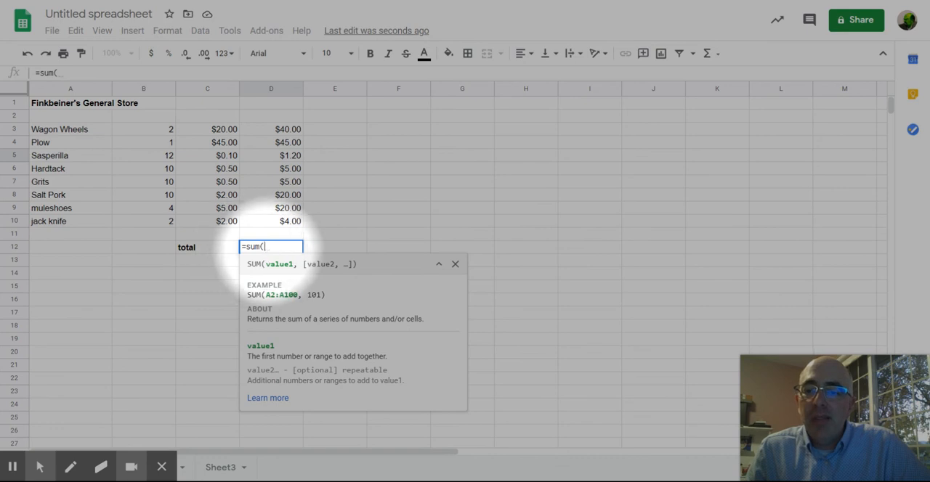
drag(294, 130, 290, 227)
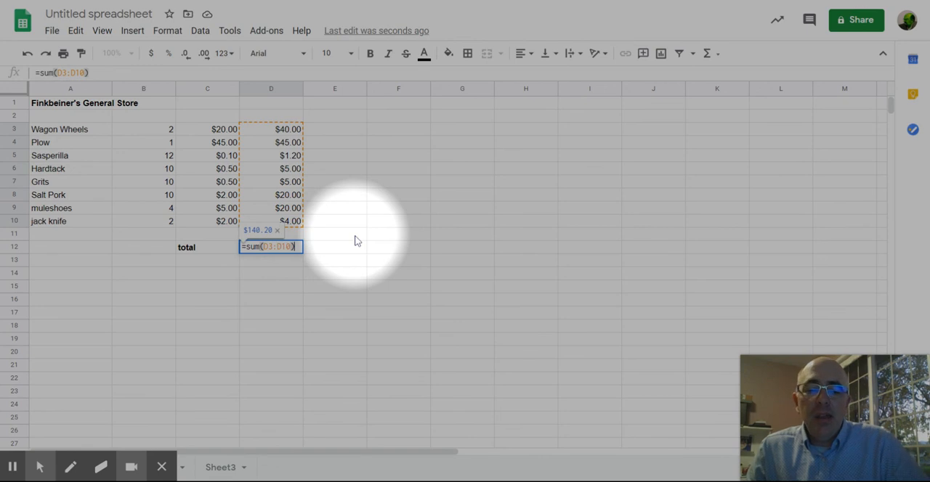
key(Return)
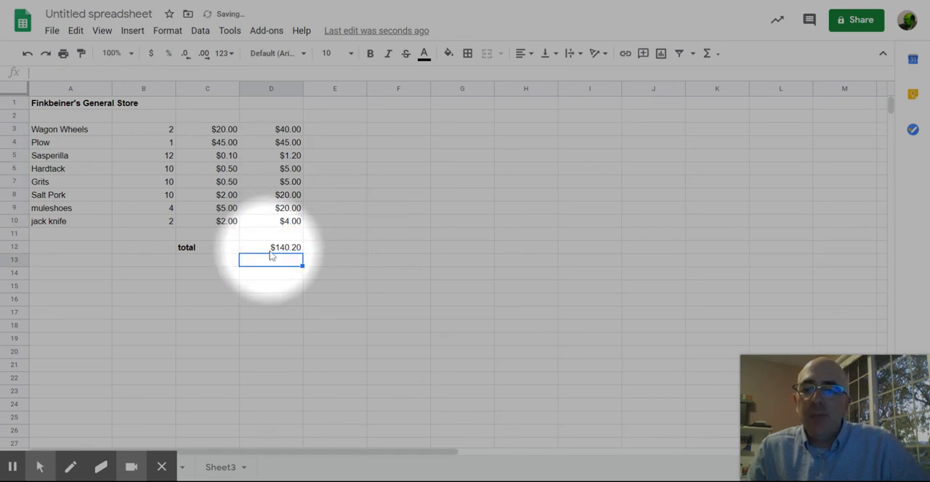
Step: Set the jack knife quantity in B10 to 1
click(163, 222)
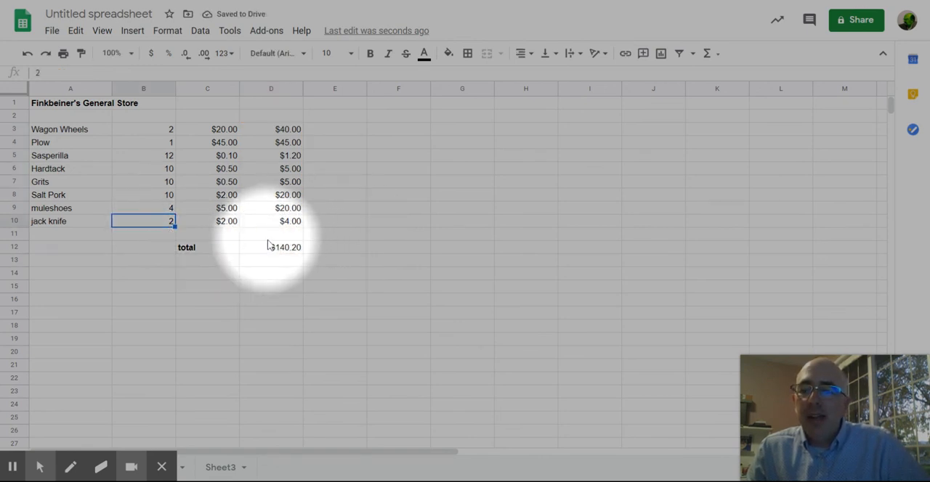
text(1)
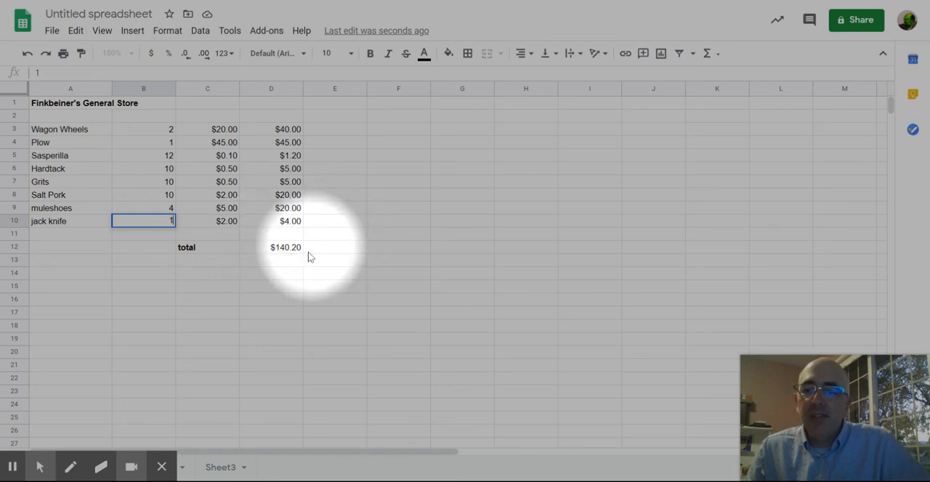
key(Return)
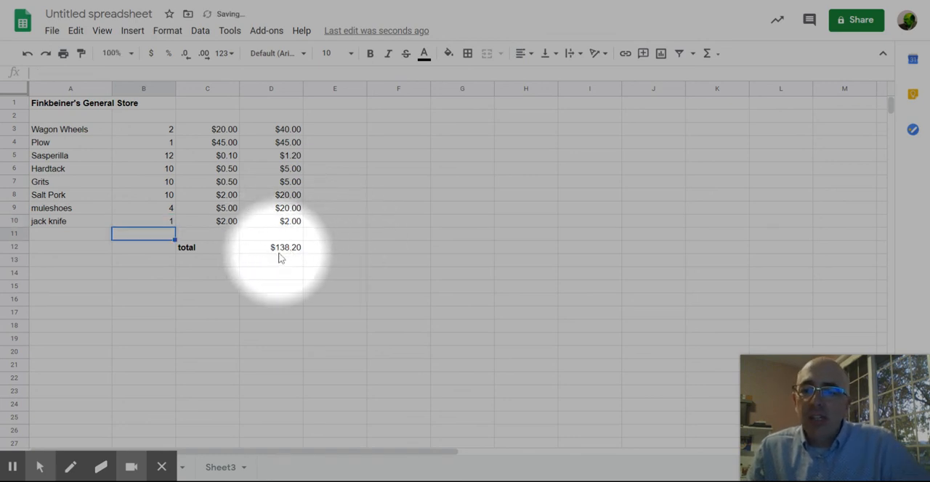
Step: Add a "sales tax" label in C13 and enter the tax rate of 10% in E13
click(220, 264)
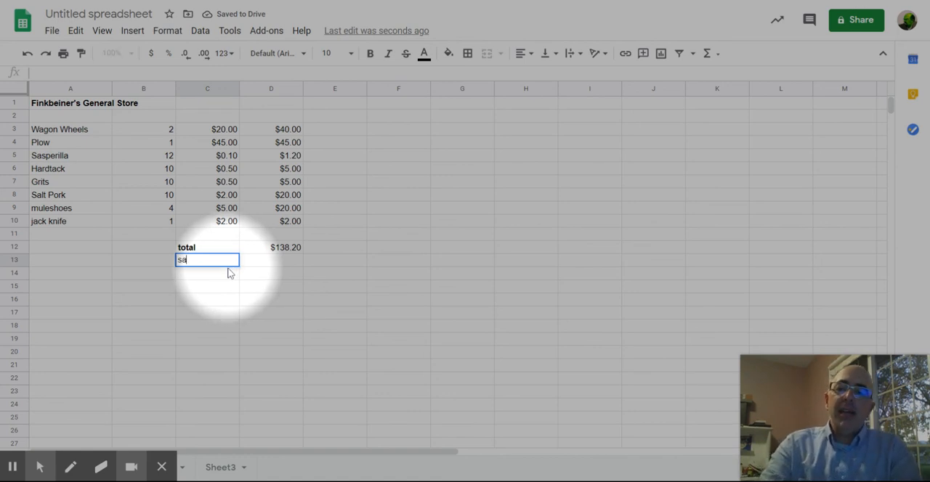
key(Tab)
key(Tab)
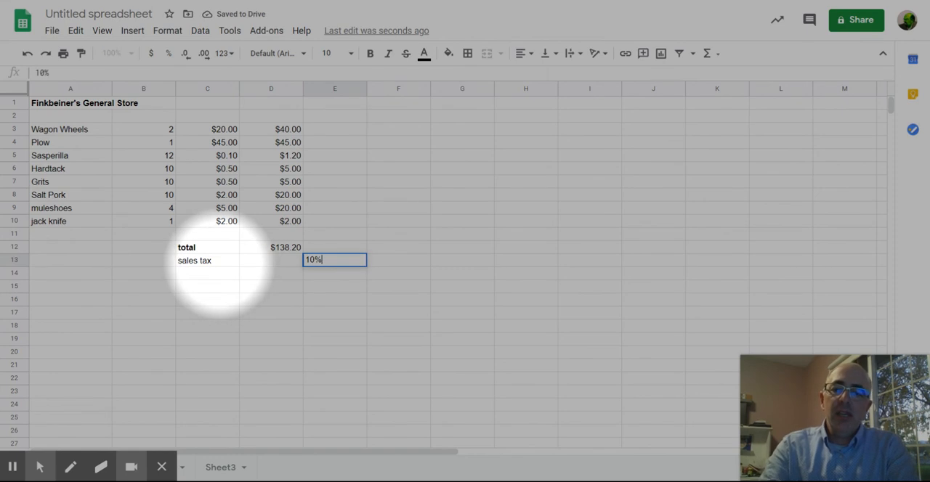
key(Return)
Step: Calculate the sales tax in D13 by multiplying the total by the tax rate with the formula =D12*E13
click(265, 263)
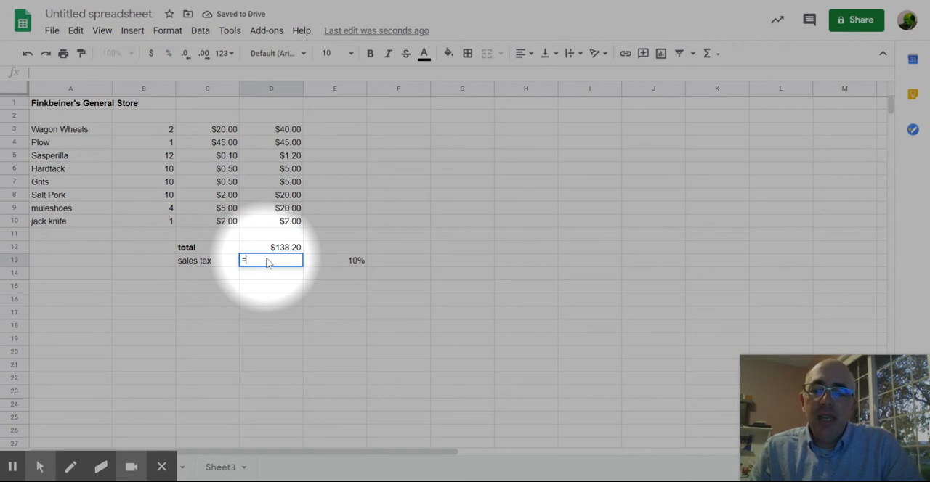
click(275, 249)
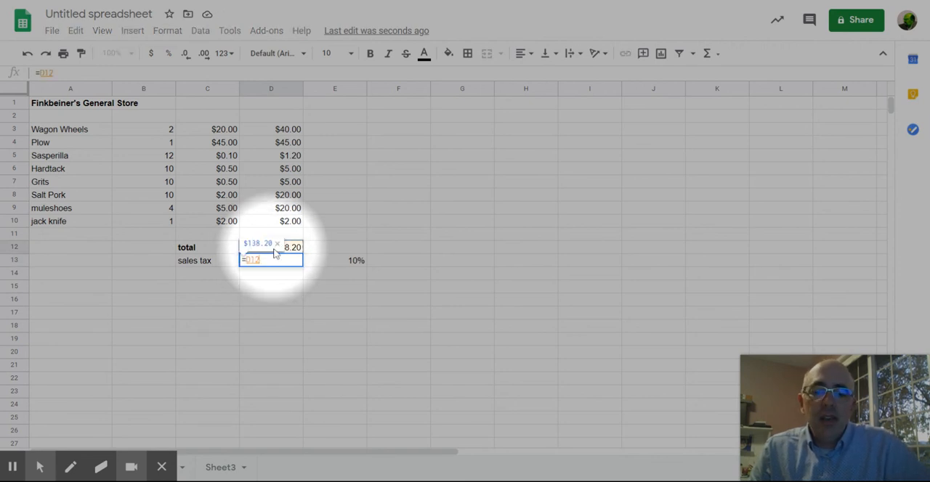
text(*)
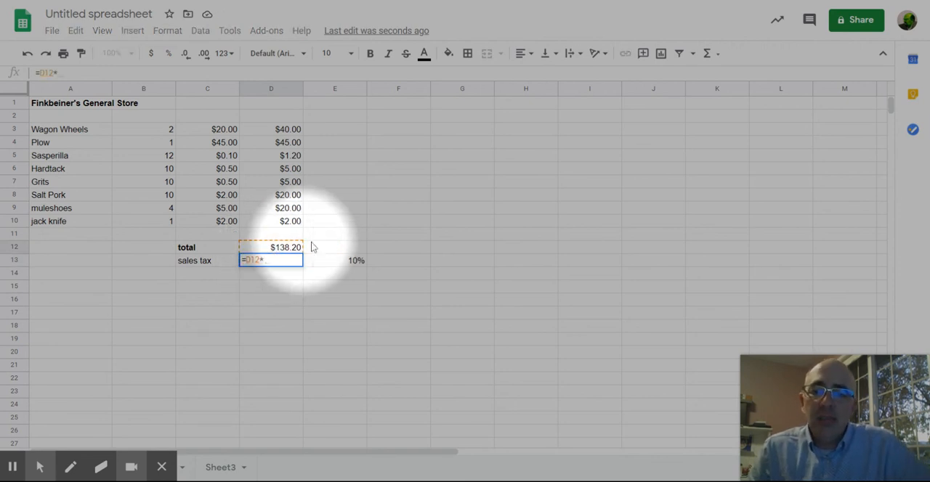
click(313, 259)
key(Return)
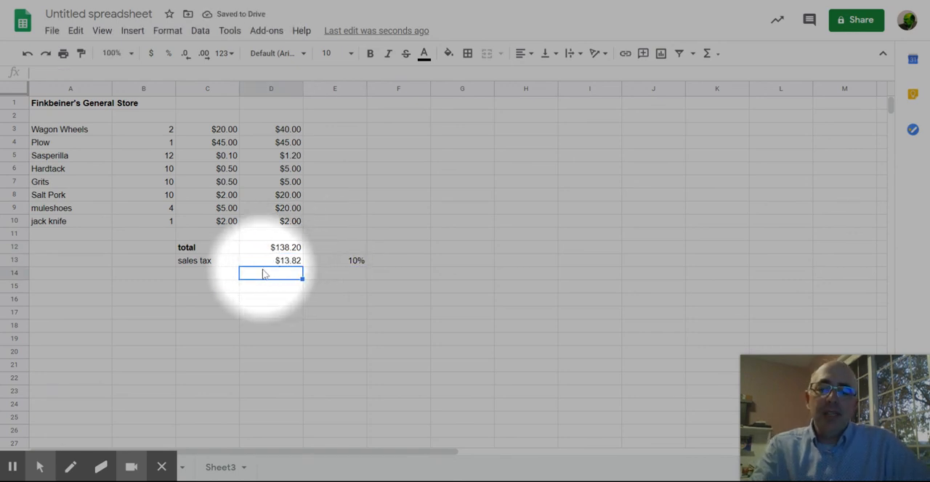
Step: Add the sales tax and the total together in D14 with the formula =D13+D12
text(=)
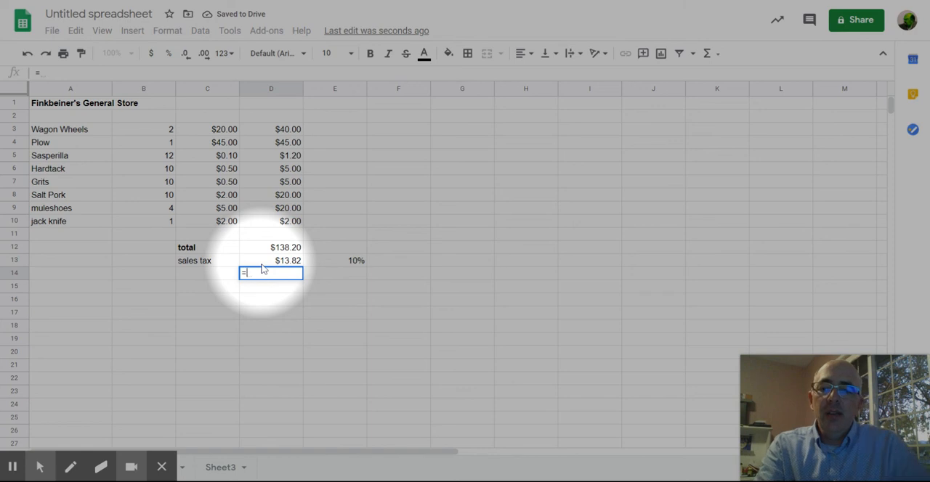
click(263, 263)
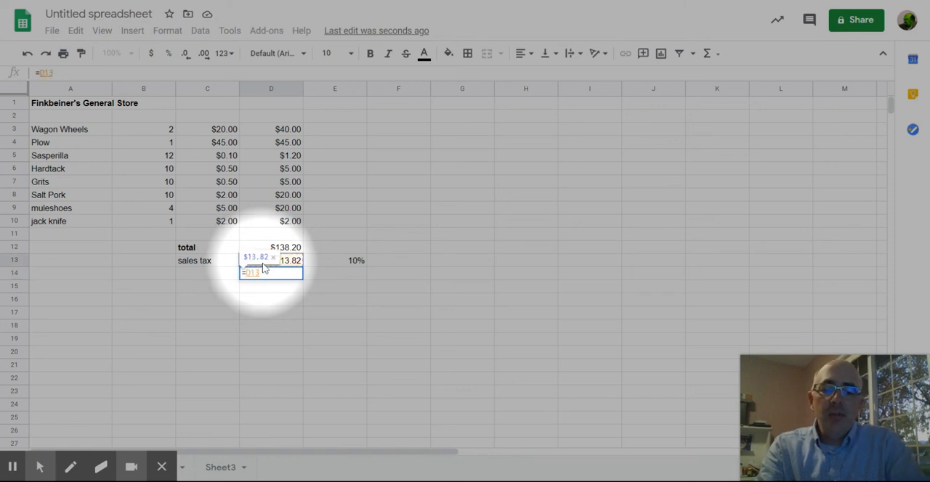
text(+)
click(298, 249)
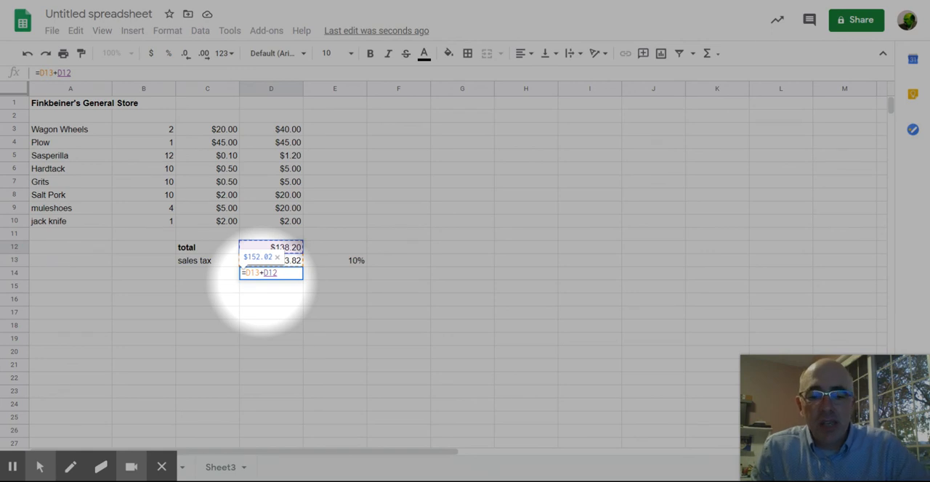
key(Return)
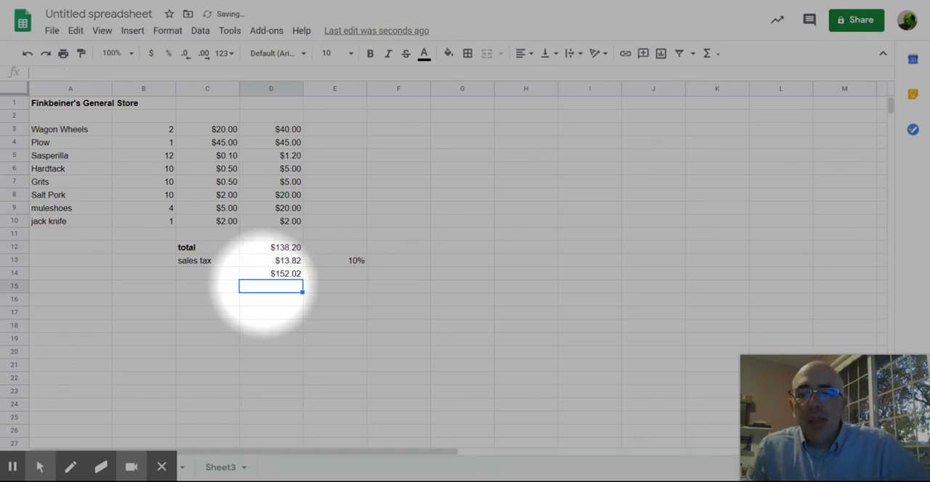
click(275, 301)
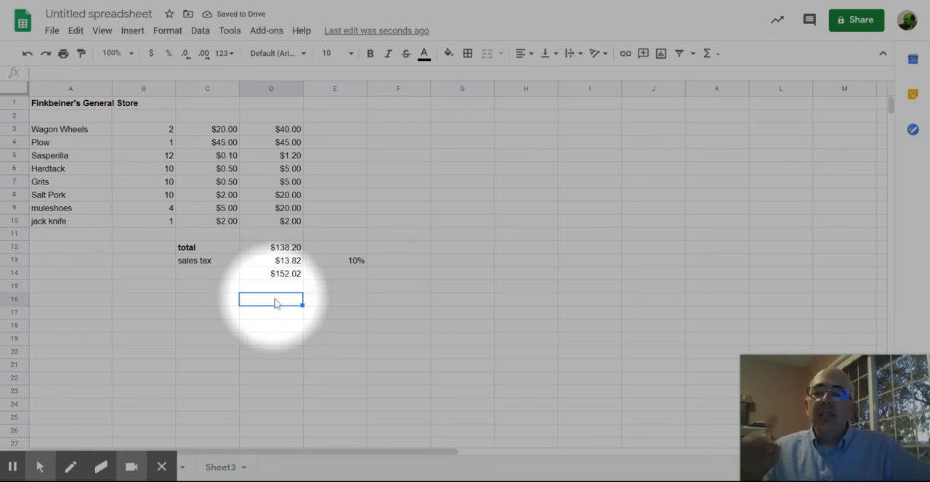